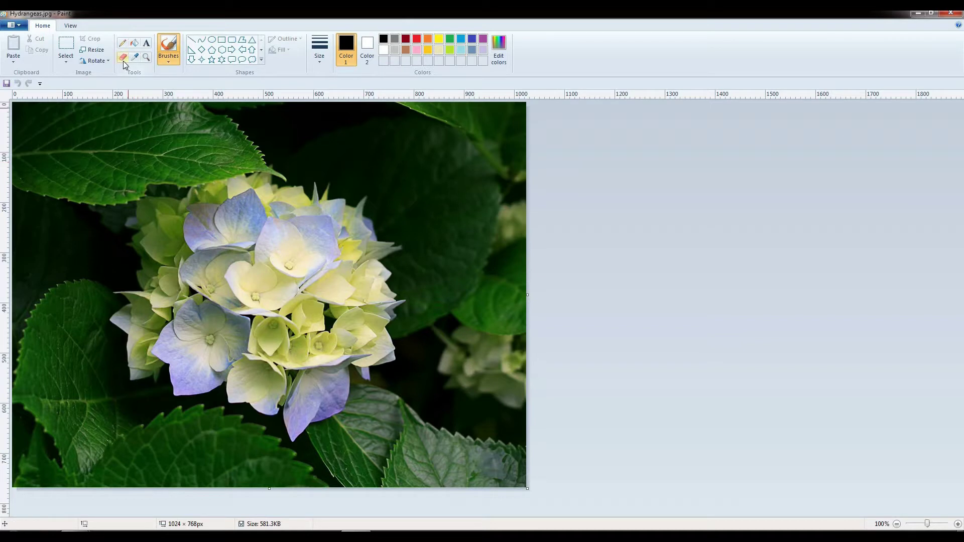
Erase the hydrangea photo's top edge and top-right leaf corner to white, enlarging then shrinking the eraser.
click(124, 57)
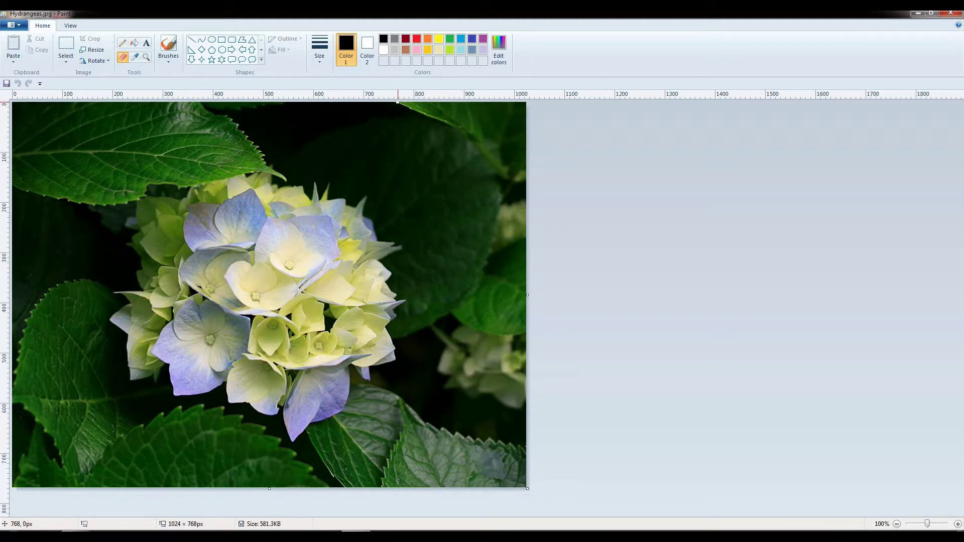
mouse_move(398, 103)
mouse_down()
mouse_move(473, 139)
mouse_move(434, 106)
mouse_move(402, 102)
mouse_up()
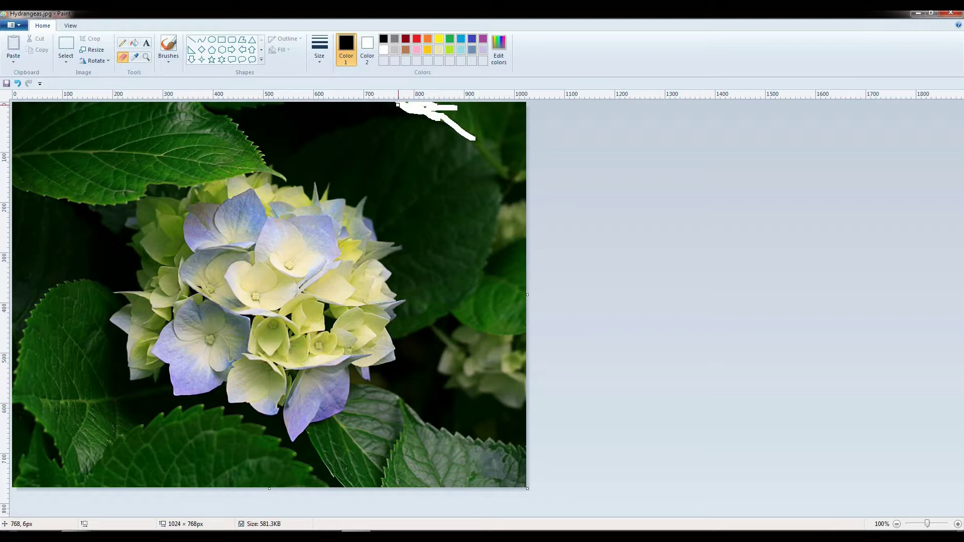
mouse_move(442, 106)
mouse_down()
mouse_move(499, 144)
mouse_move(477, 122)
mouse_move(504, 124)
mouse_move(503, 149)
mouse_move(513, 120)
mouse_move(523, 143)
mouse_move(521, 109)
mouse_move(504, 114)
mouse_move(523, 105)
mouse_move(435, 103)
mouse_move(496, 116)
mouse_move(473, 116)
mouse_move(479, 104)
mouse_move(470, 112)
mouse_move(484, 139)
mouse_move(449, 115)
mouse_move(518, 175)
mouse_move(525, 165)
mouse_move(507, 144)
mouse_up()
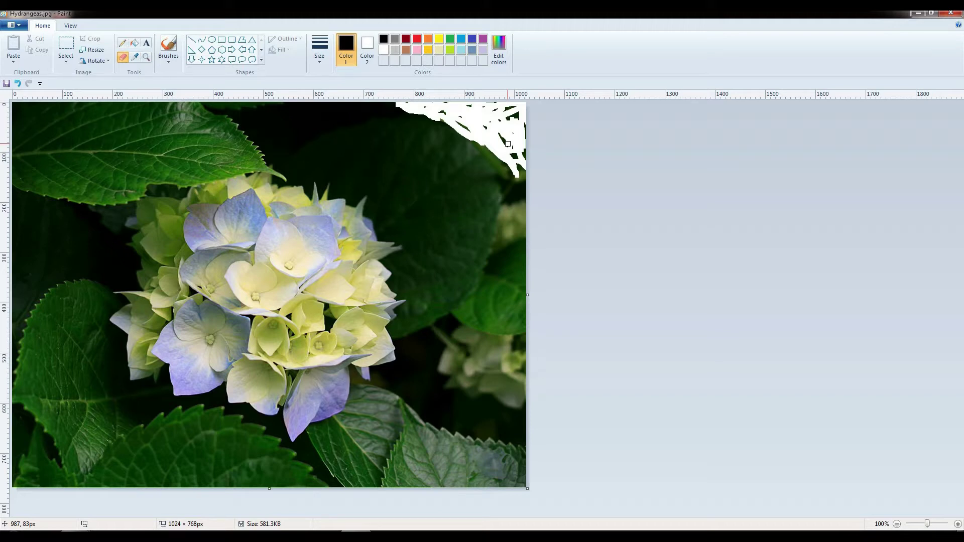
key(ctrl+plus)
key(ctrl+plus)
key(ctrl+plus)
key(ctrl+plus)
key(ctrl+plus)
key(ctrl+plus)
key(ctrl+plus)
key(ctrl+plus)
key(ctrl+plus)
key(ctrl+plus)
key(ctrl+plus)
key(ctrl+plus)
key(ctrl+plus)
key(ctrl+plus)
key(ctrl+plus)
key(ctrl+plus)
key(ctrl+plus)
mouse_move(508, 143)
mouse_down()
mouse_move(423, 112)
mouse_move(497, 166)
mouse_move(515, 205)
mouse_move(525, 126)
mouse_move(517, 112)
mouse_up()
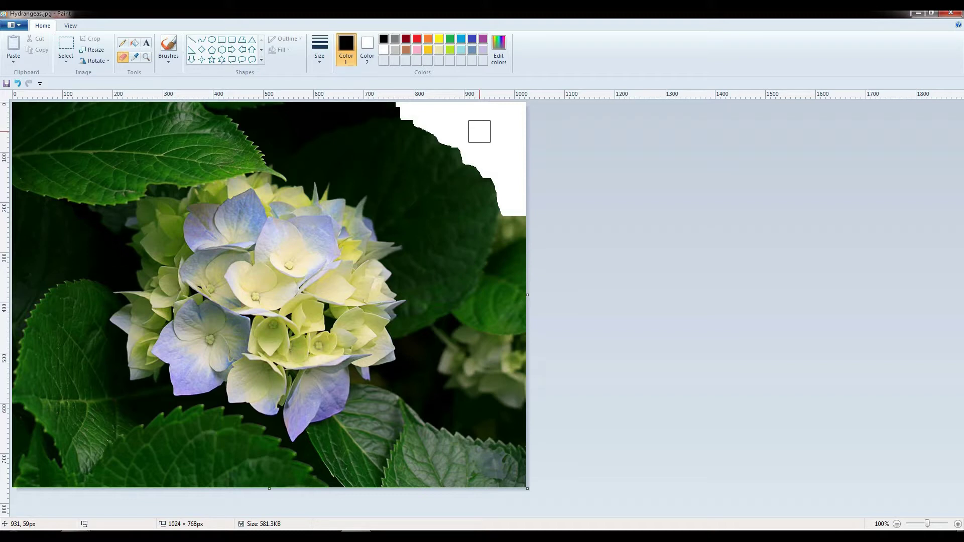
key(ctrl+minus)
key(ctrl+minus)
key(ctrl+minus)
key(ctrl+minus)
key(ctrl+minus)
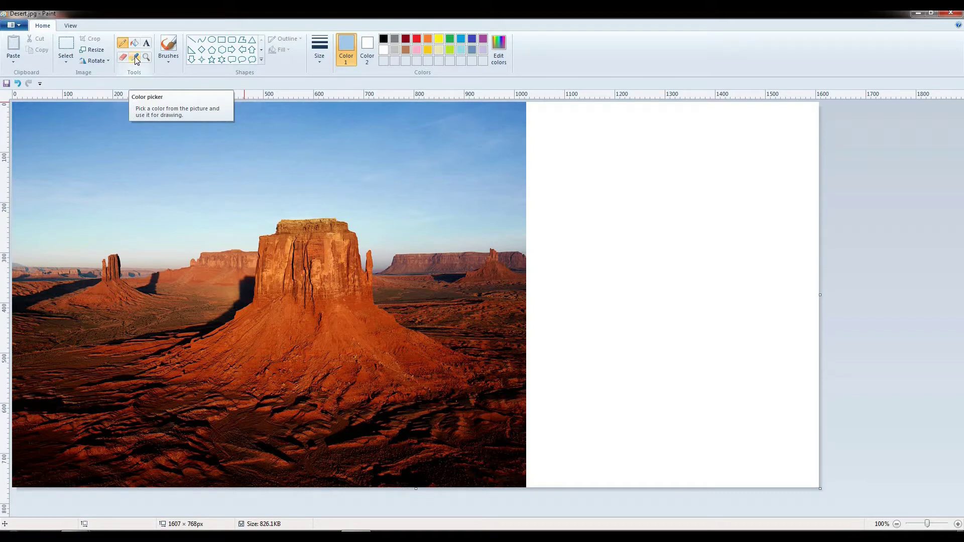
Sample the mesa's orange-brown and draw a thin pencil squiggle in the white area.
click(136, 60)
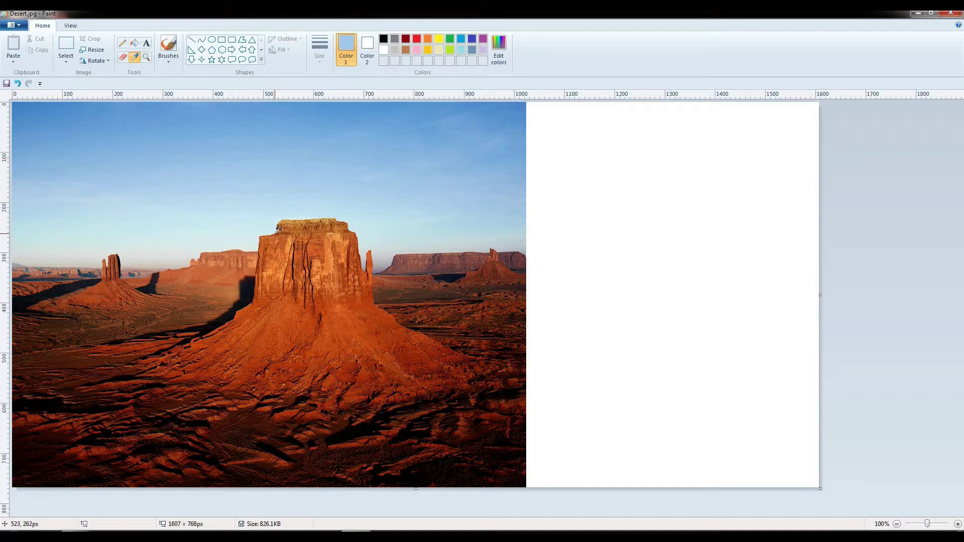
click(265, 350)
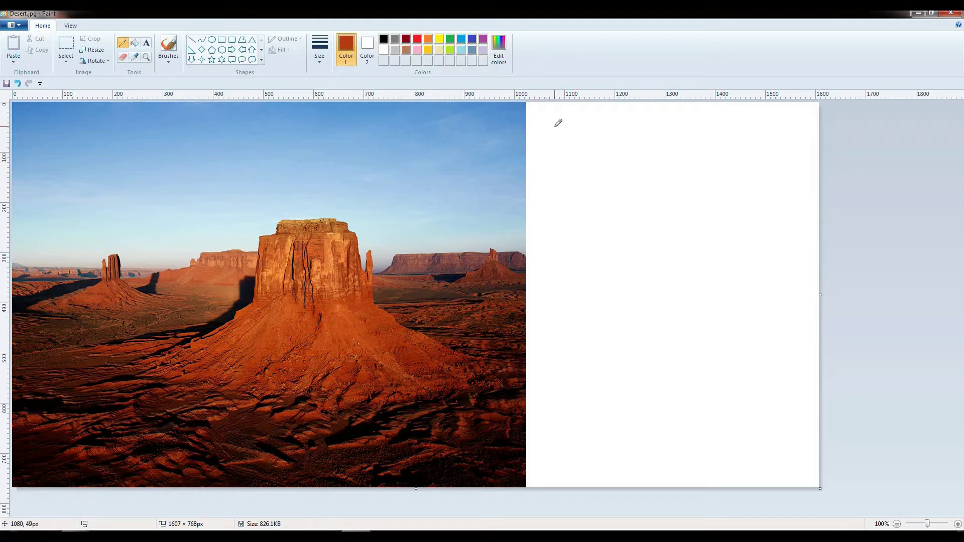
drag(555, 127, 577, 181)
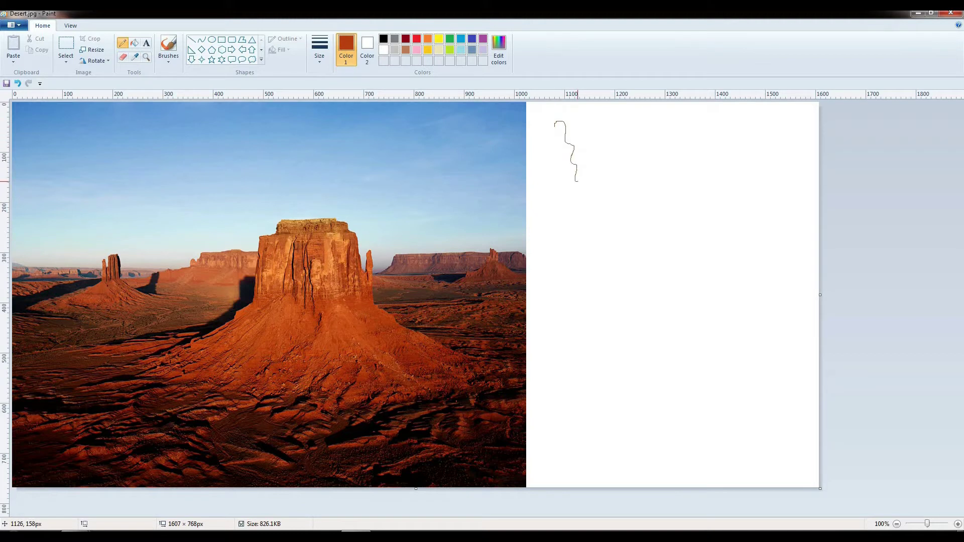
Draw a thickest-width brown stroke, then a thinner brown stroke to its right.
click(320, 63)
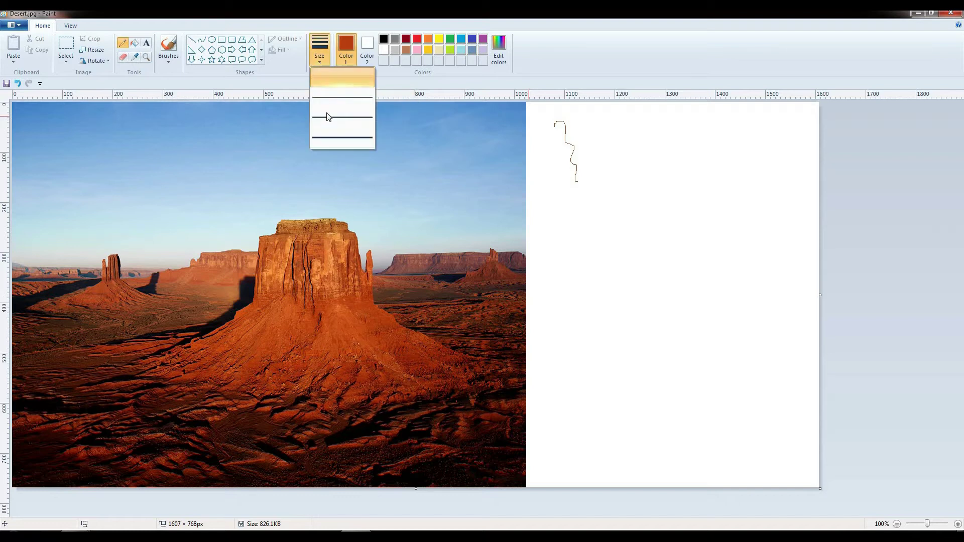
click(332, 140)
drag(573, 110, 597, 141)
drag(599, 195, 599, 197)
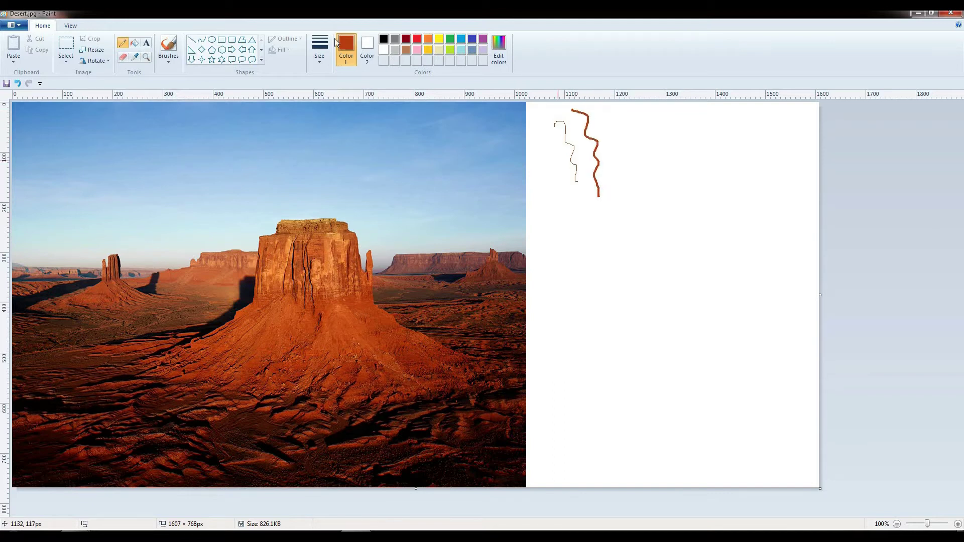
click(320, 63)
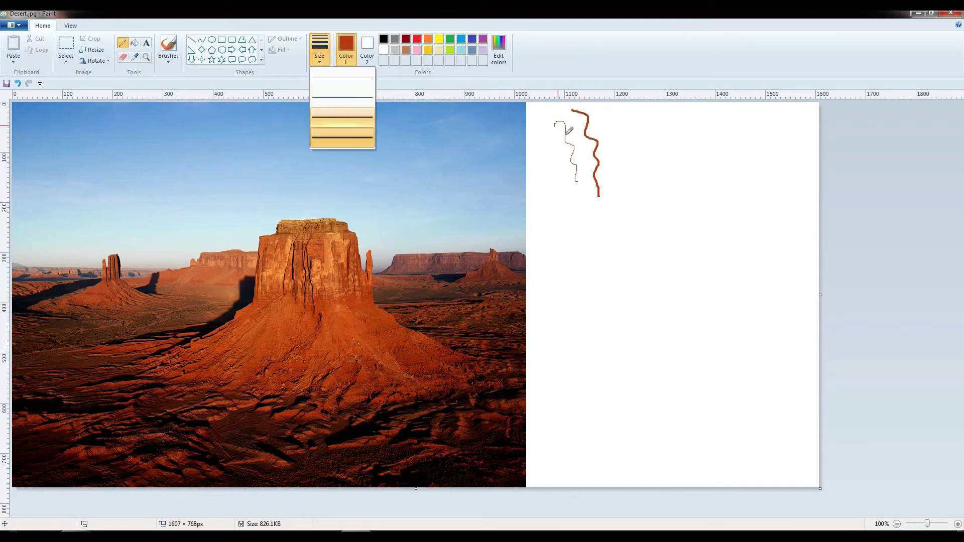
click(347, 112)
mouse_move(597, 109)
mouse_down()
mouse_move(617, 136)
mouse_move(631, 189)
mouse_up()
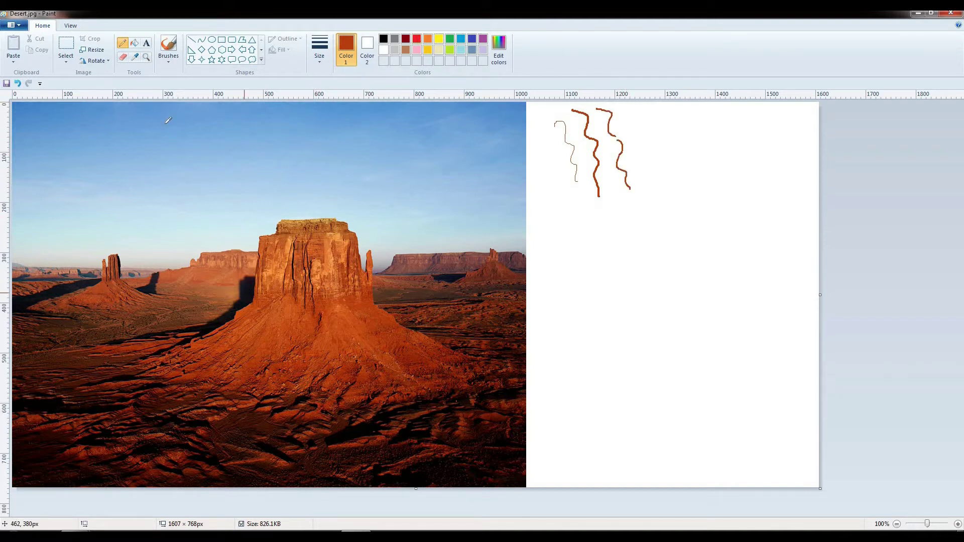
Sample the sky's blue and draw a blue stroke in the white area.
click(134, 58)
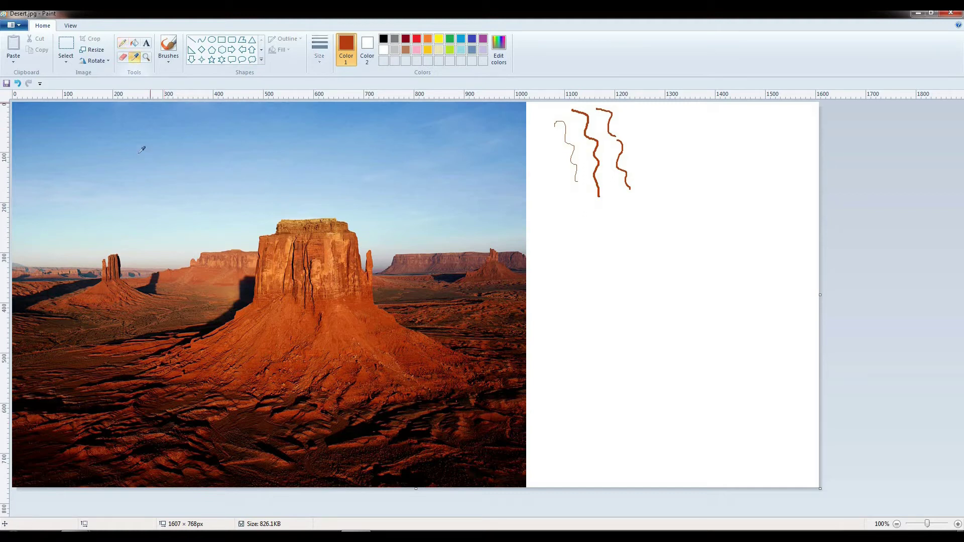
click(111, 116)
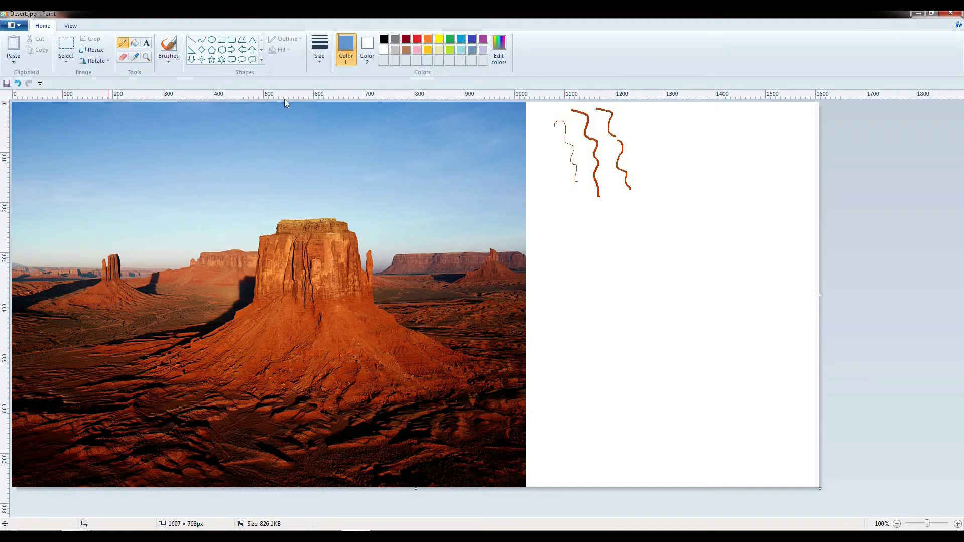
mouse_move(633, 116)
mouse_down()
mouse_move(661, 196)
mouse_move(666, 111)
mouse_move(685, 176)
mouse_up()
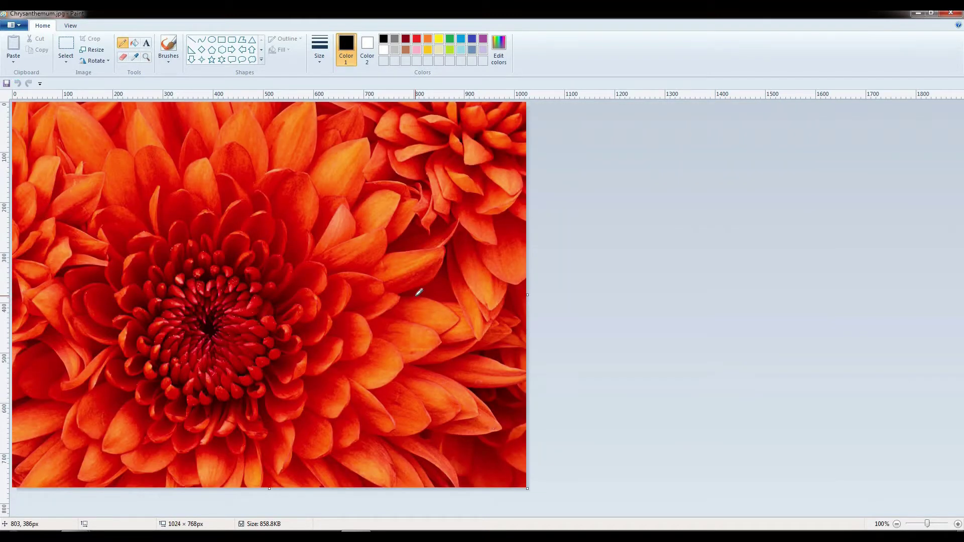
click(146, 57)
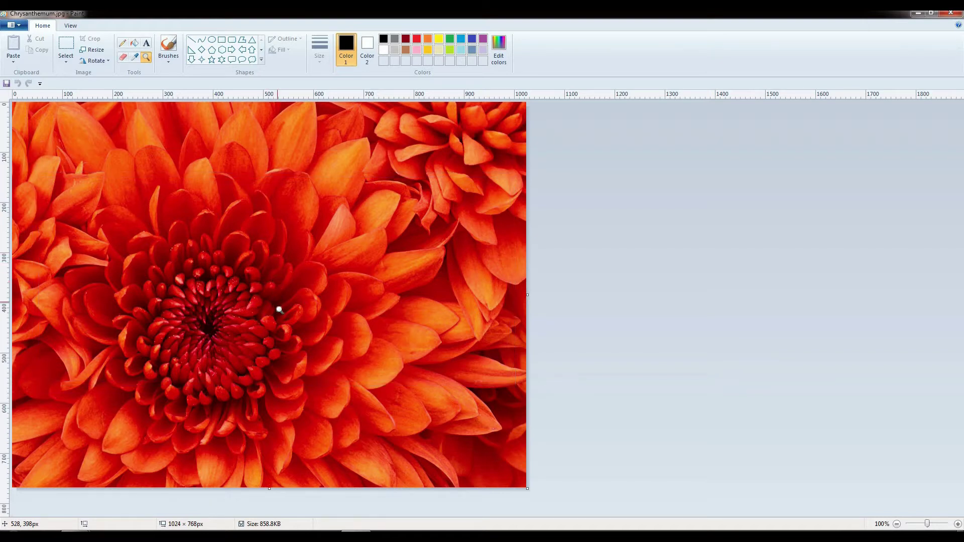
Magnify the chrysanthemum's centre to 200%, zoom back out, then zoom in to 200% again.
click(270, 284)
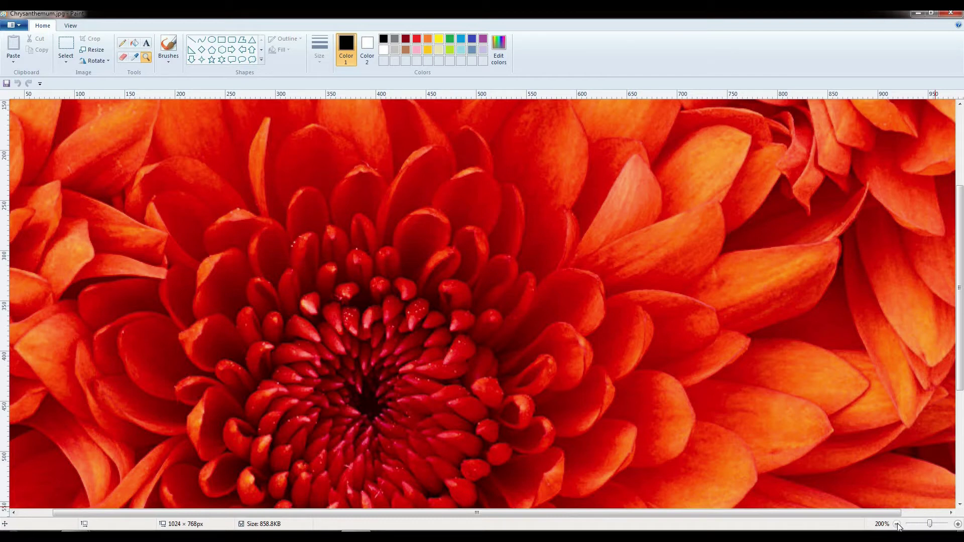
click(898, 525)
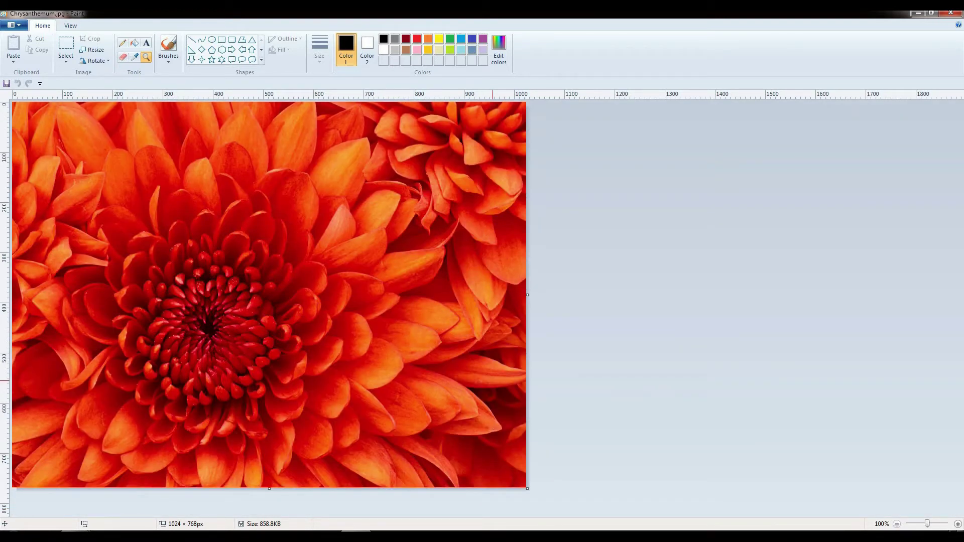
click(958, 525)
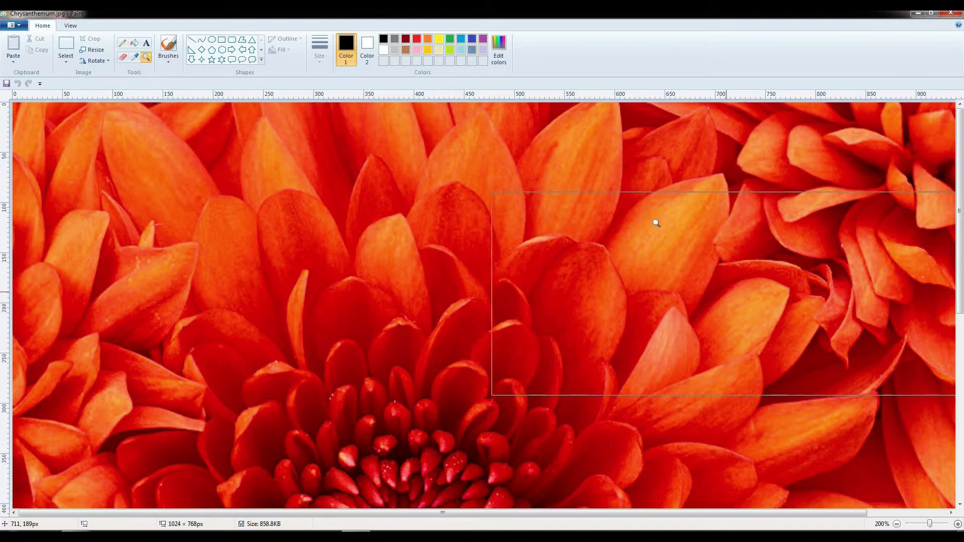